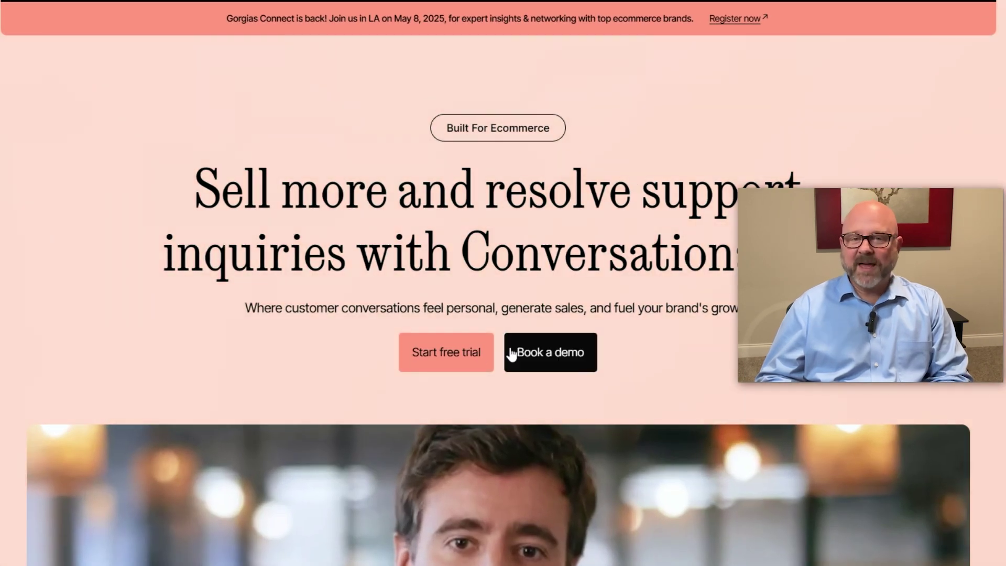
# Step: Begin a Gorgias free-trial signup with Start free trial on the website
pyautogui.click(469, 353)
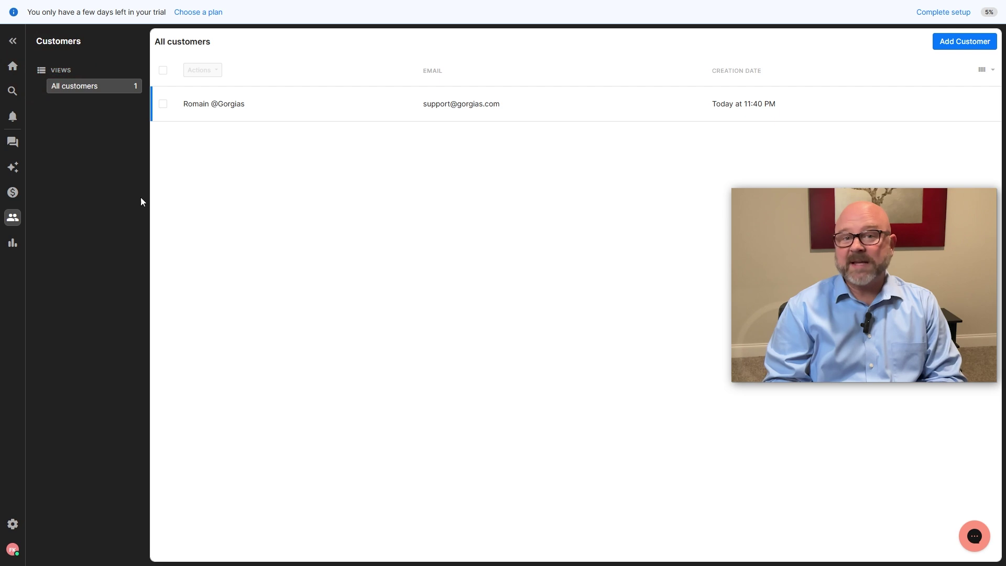
# Step: Go to the Home welcome page, peek at search, then view the empty notifications panel
pyautogui.click(12, 64)
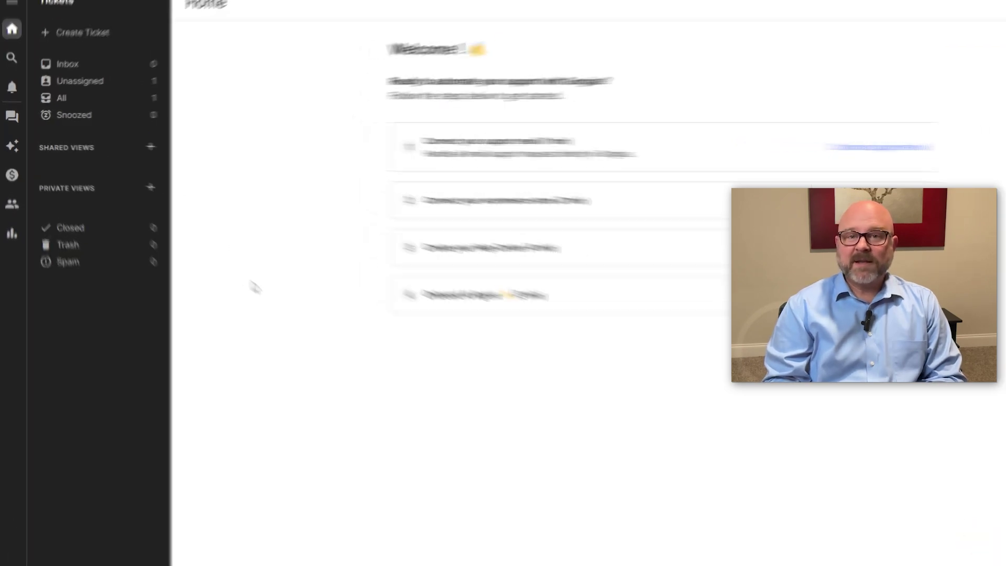
pyautogui.click(9, 54)
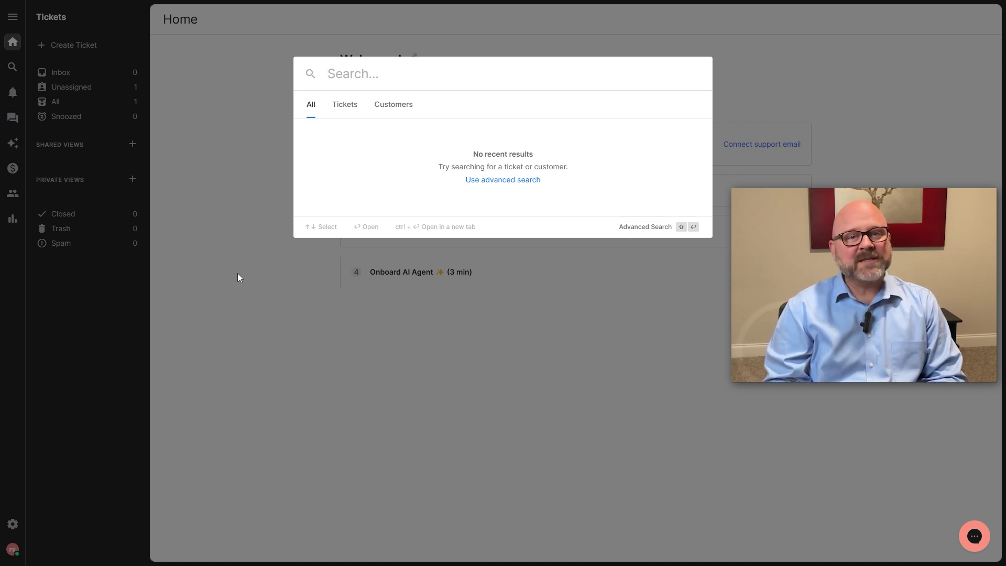
pyautogui.click(238, 274)
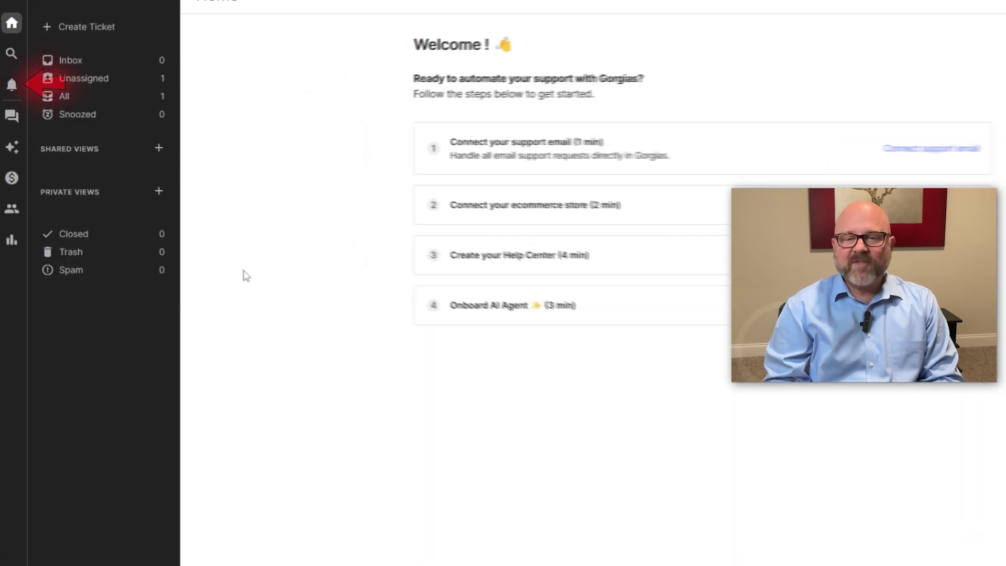
pyautogui.click(11, 79)
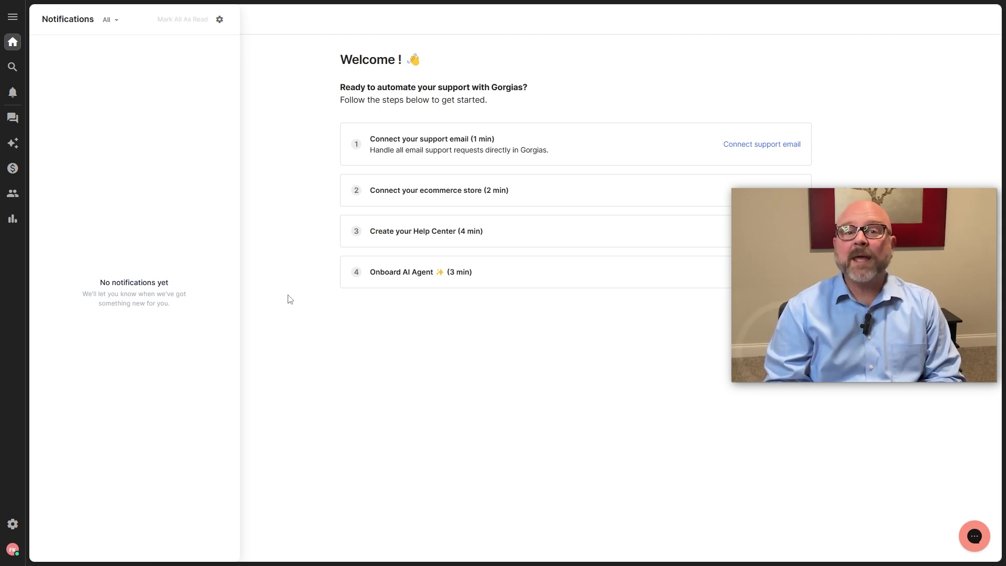
pyautogui.click(12, 117)
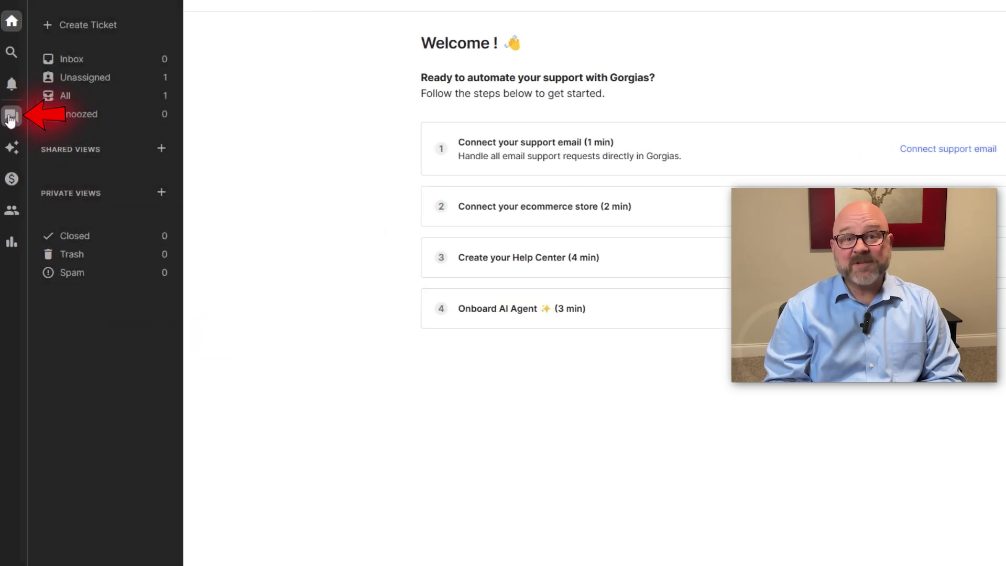
pyautogui.click(13, 117)
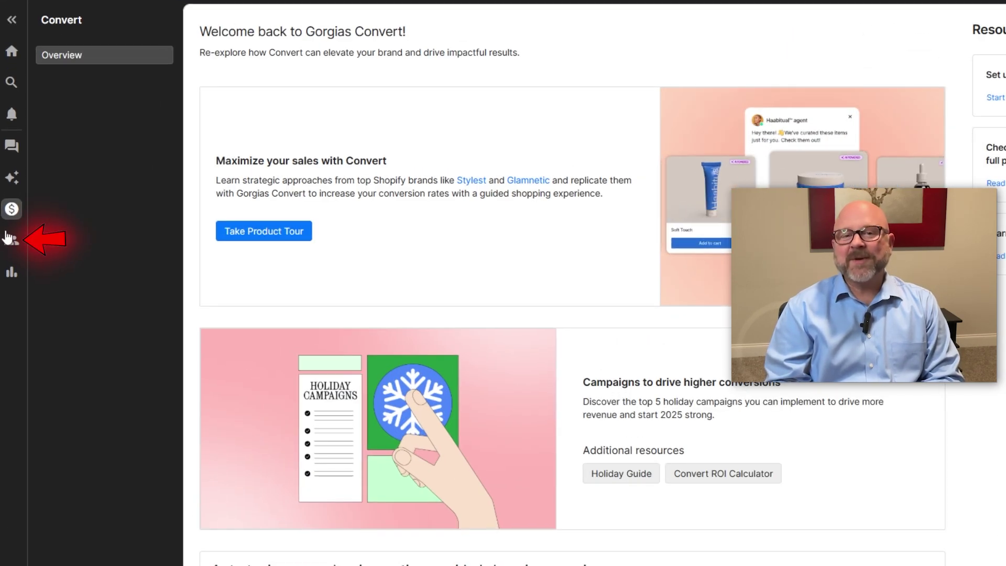
pyautogui.click(12, 217)
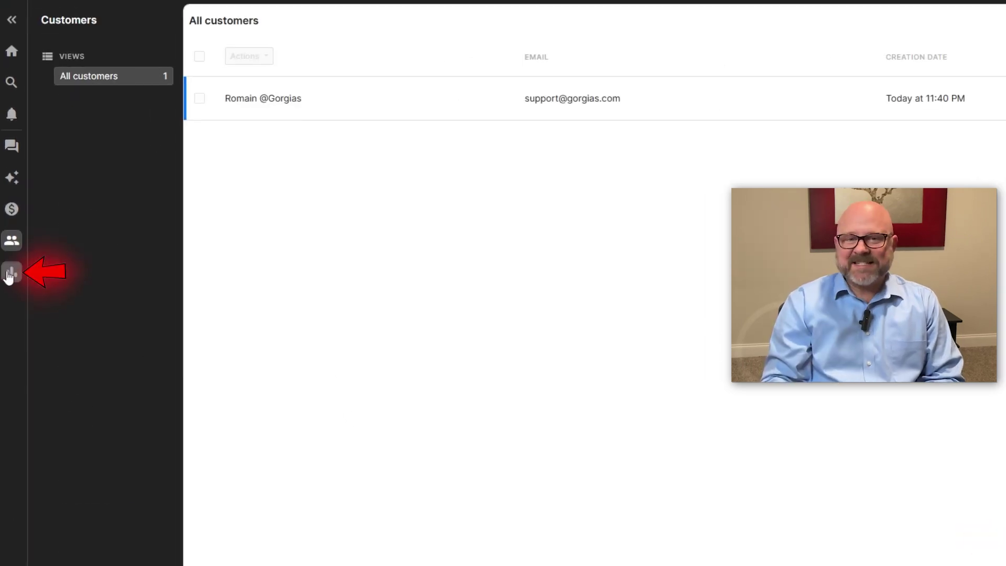
pyautogui.click(12, 243)
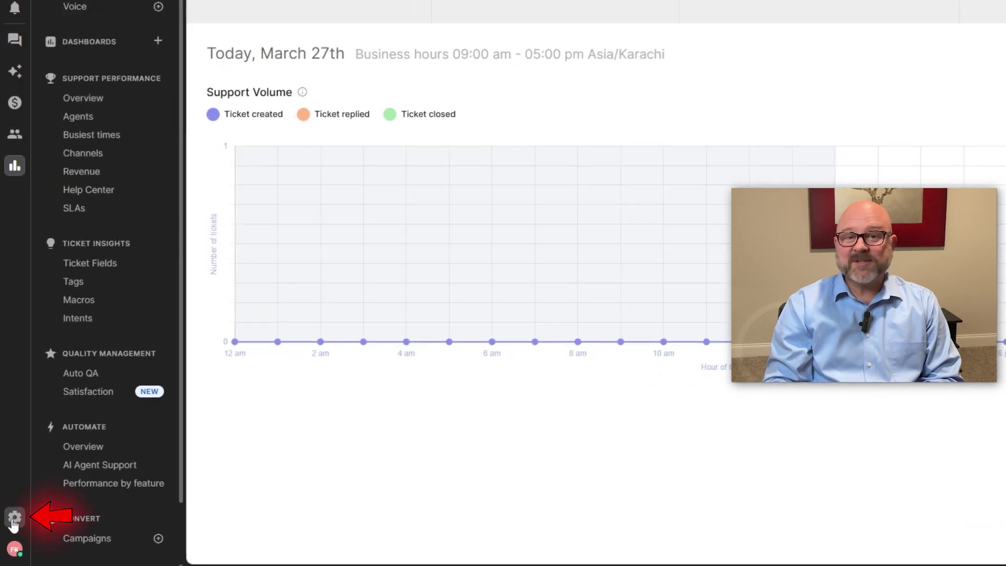
pyautogui.click(13, 524)
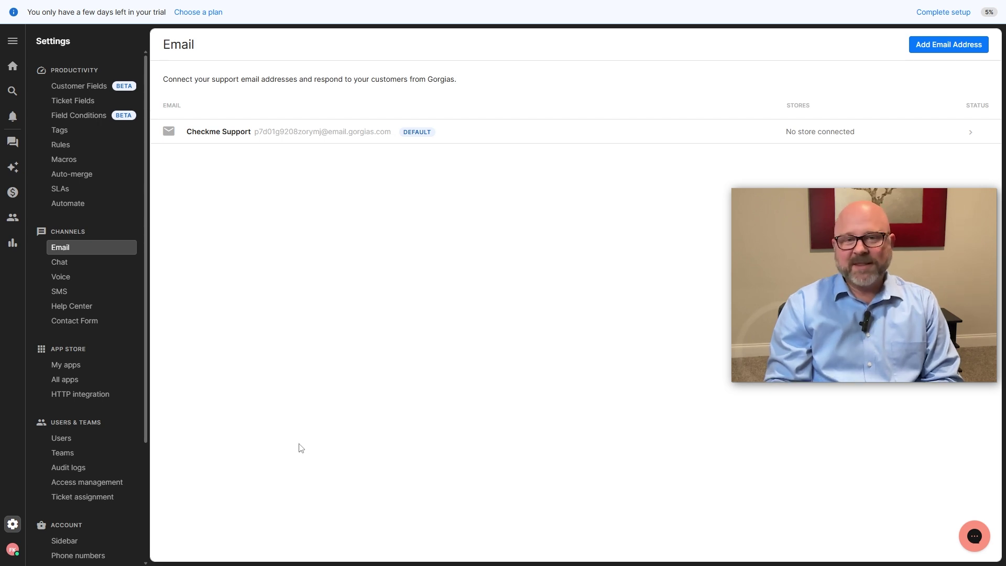
pyautogui.click(12, 550)
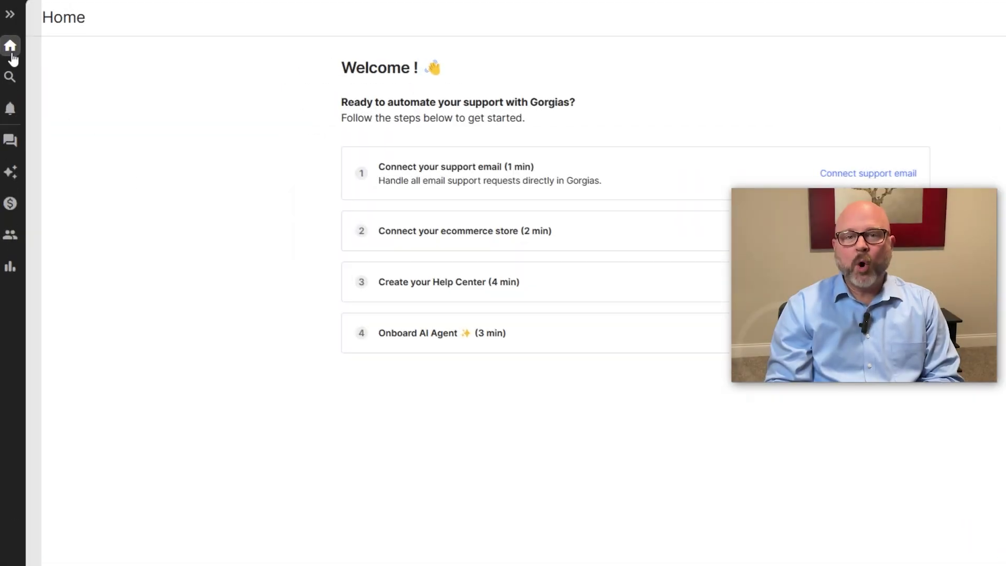
pyautogui.click(10, 49)
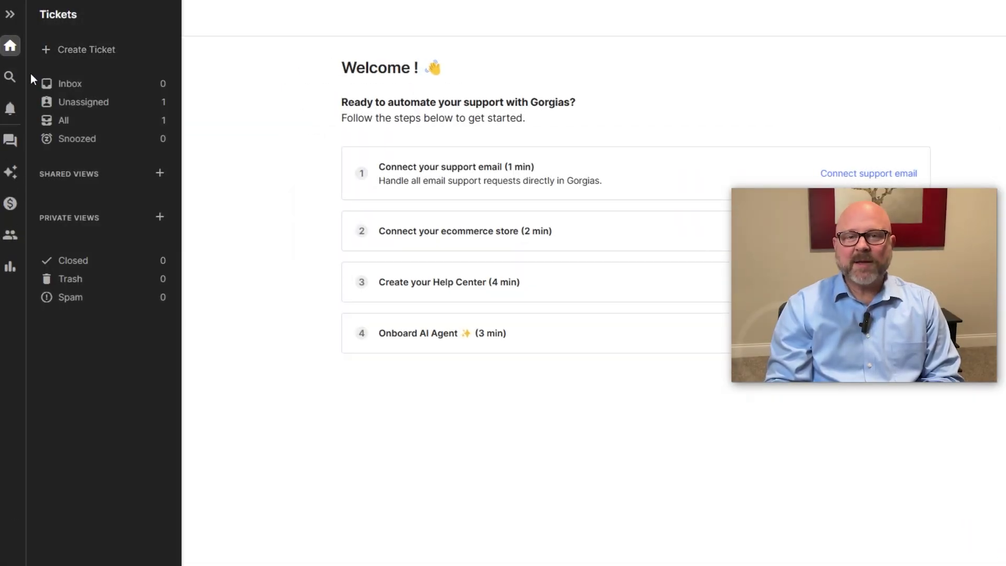
pyautogui.click(49, 55)
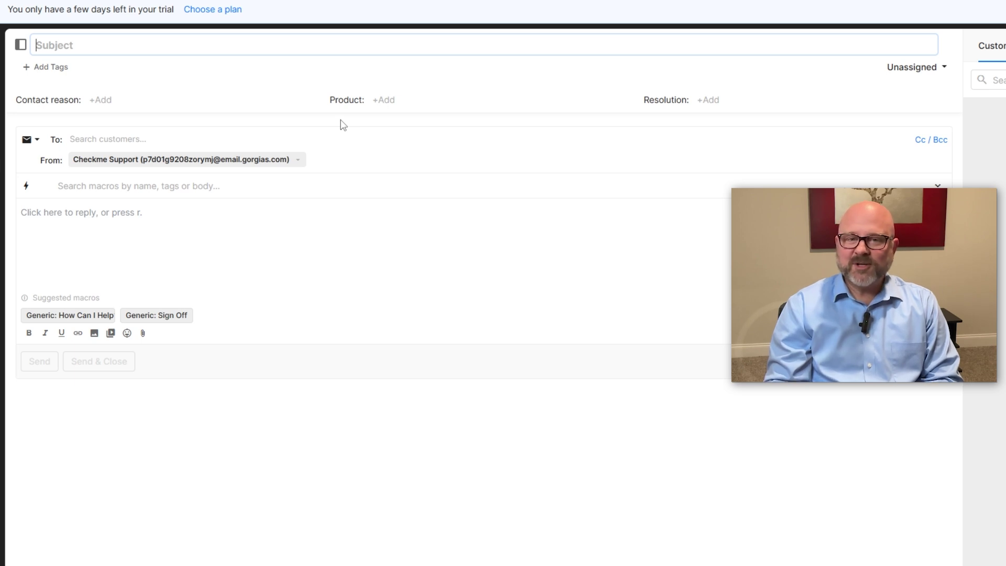
pyautogui.click(36, 77)
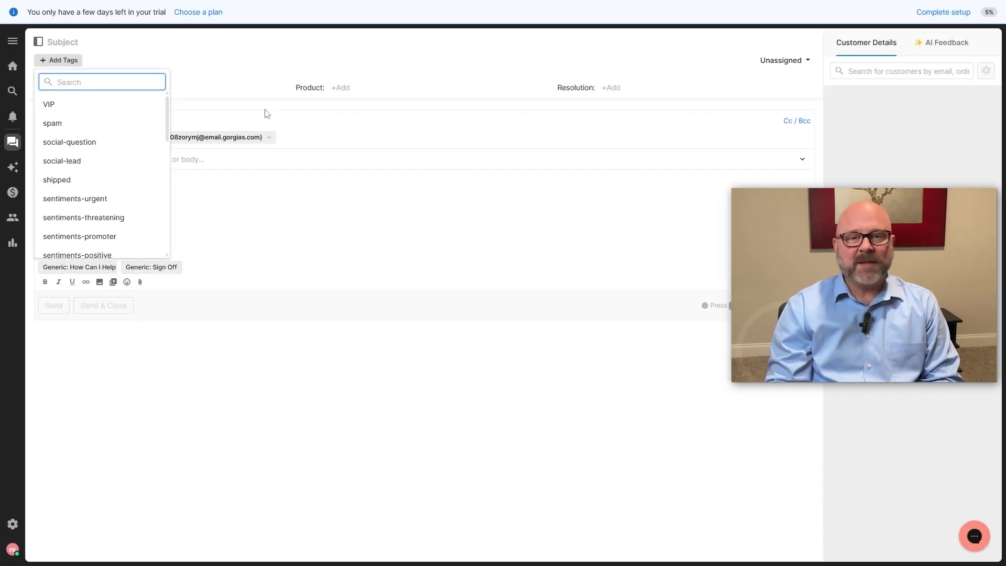
pyautogui.click(808, 63)
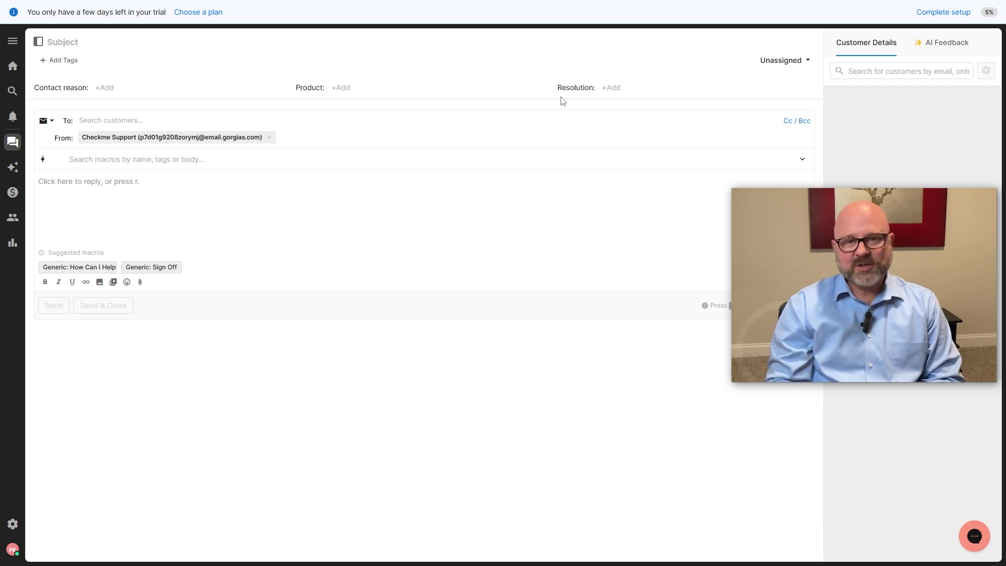
pyautogui.click(787, 121)
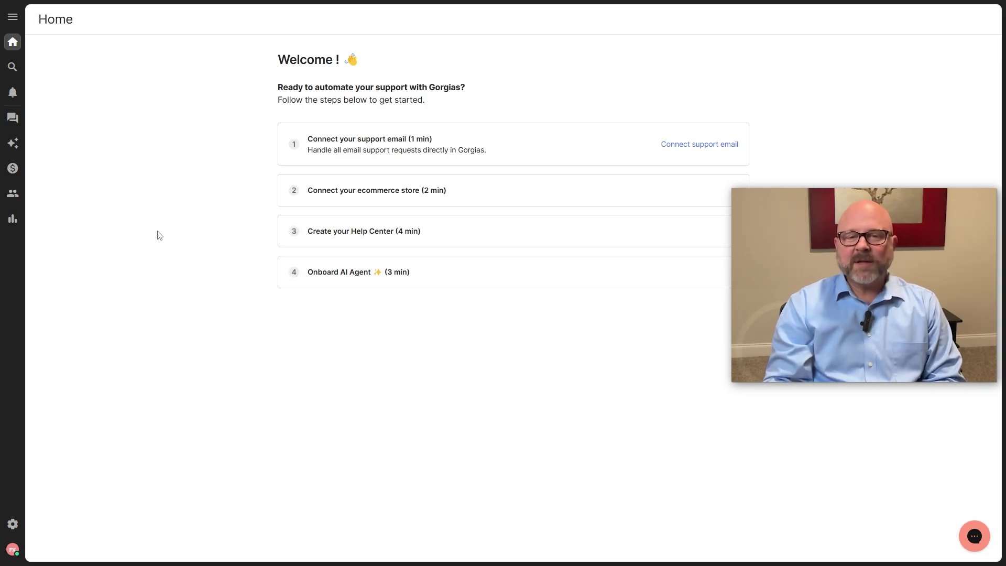
# Step: Save a second customer with name, note, email and phone from the Customers page
pyautogui.click(13, 194)
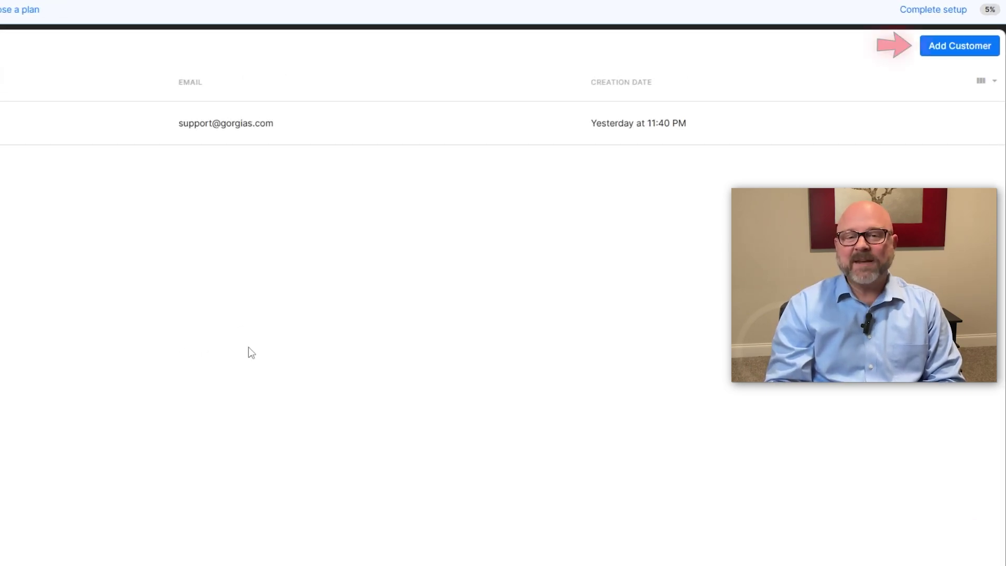
pyautogui.click(944, 49)
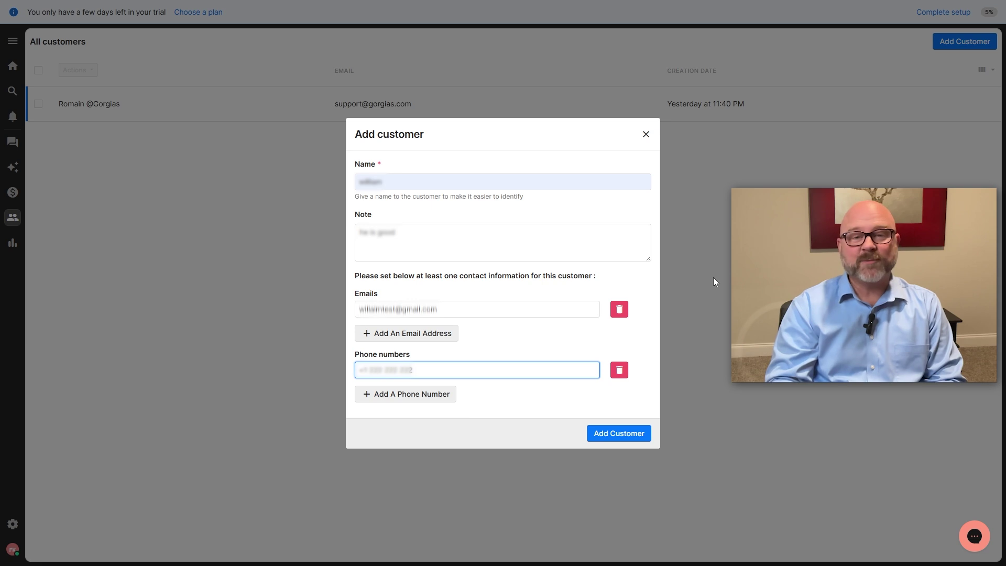
pyautogui.click(627, 433)
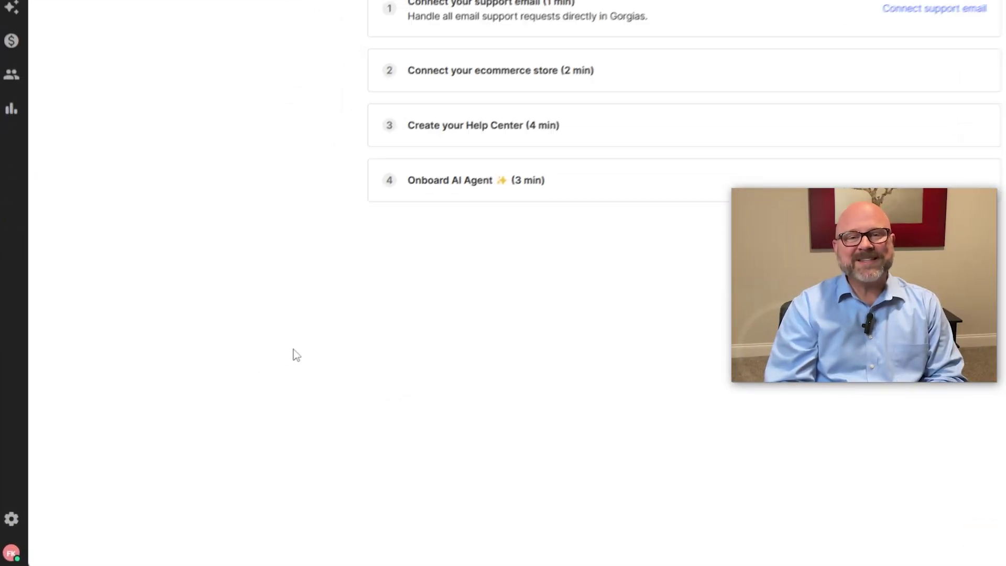
pyautogui.click(11, 519)
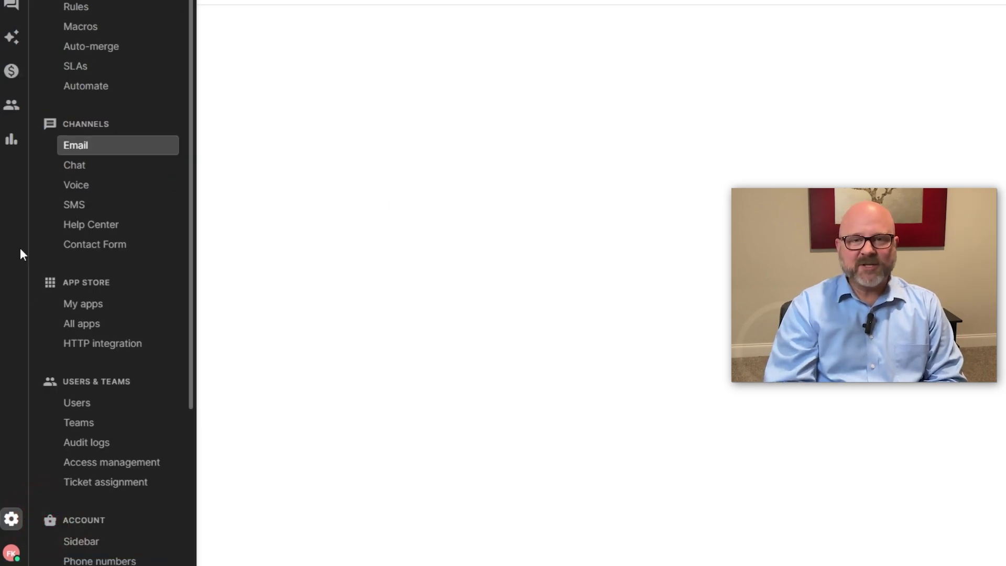
pyautogui.click(76, 326)
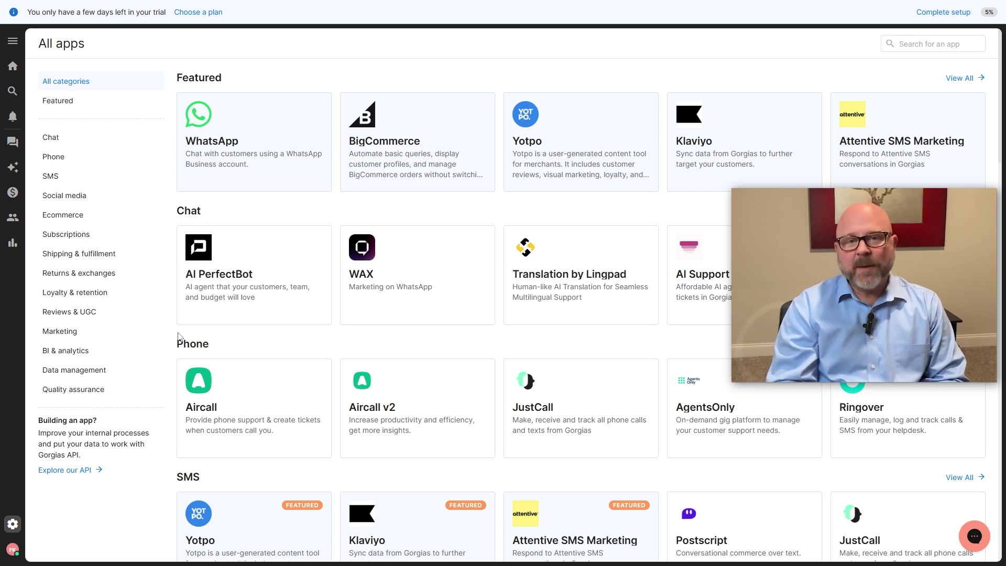
pyautogui.click(99, 219)
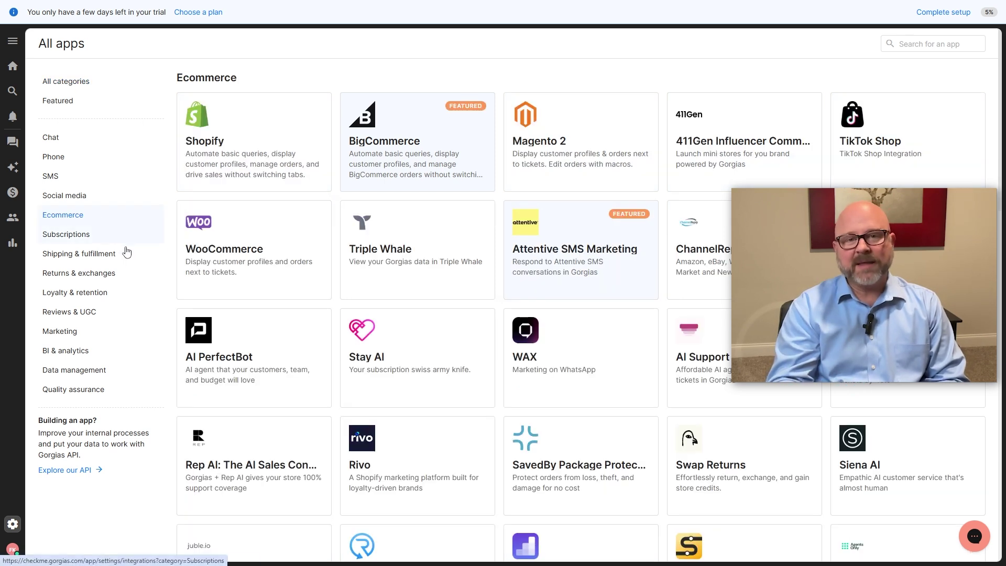
pyautogui.click(248, 140)
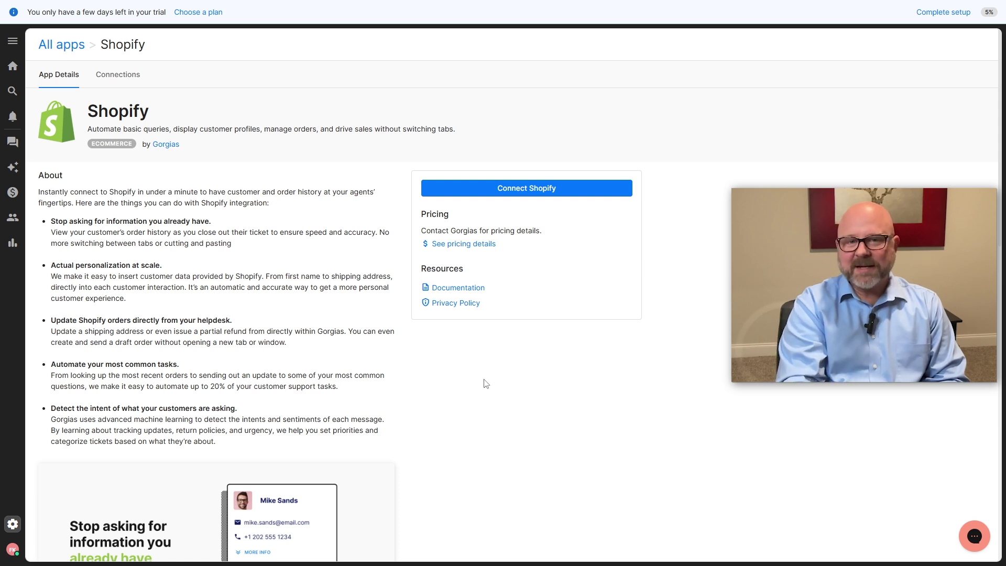
pyautogui.click(536, 187)
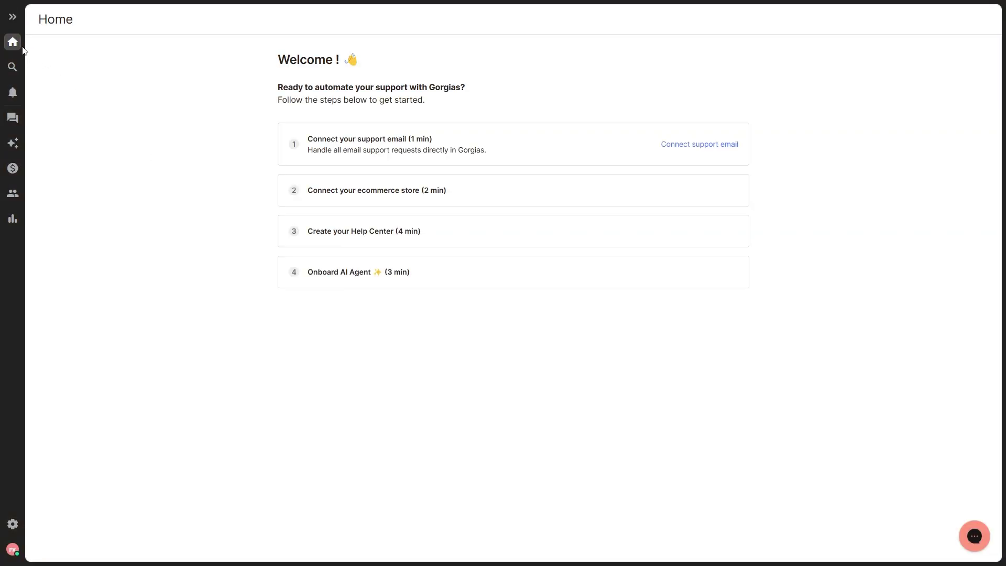
# Step: Choose Create Ticket under Tickets to get an empty compose form
pyautogui.click(88, 51)
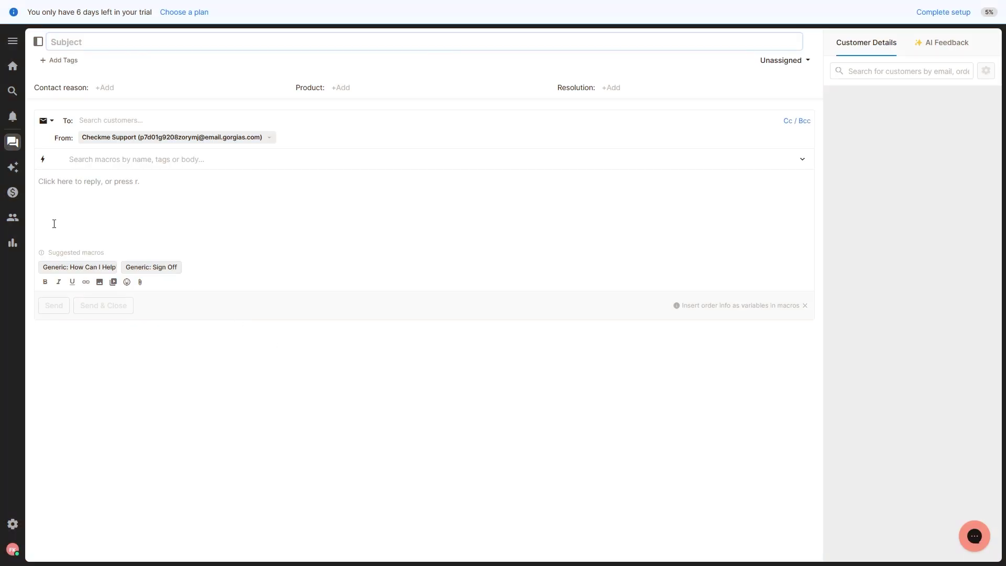